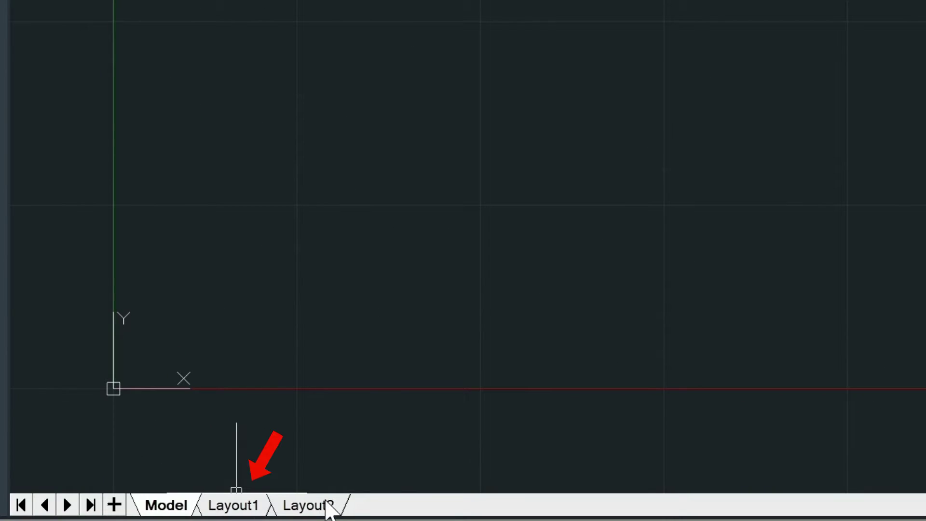
# Draw a 2' by 2' rectangle in model space, up and to the side of the origin in the positive quadrant.
pyautogui.click(216, 505)
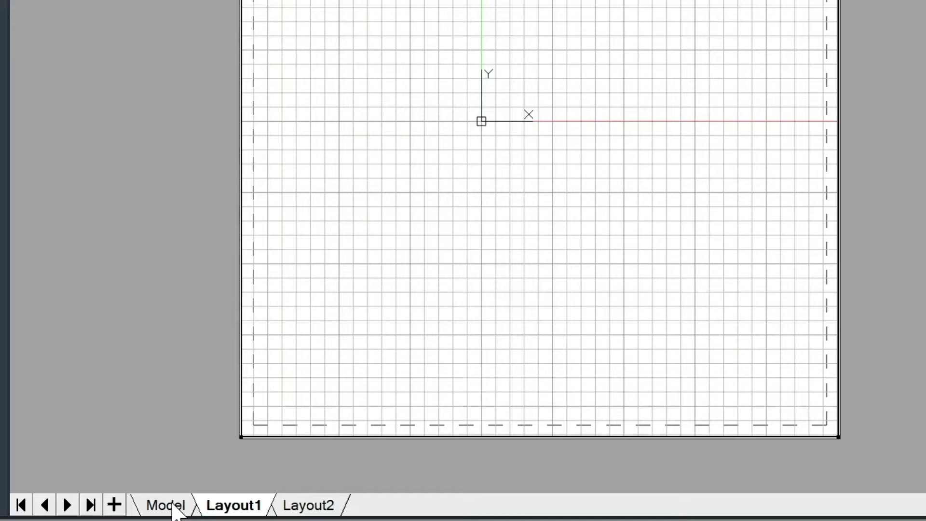
pyautogui.click(169, 504)
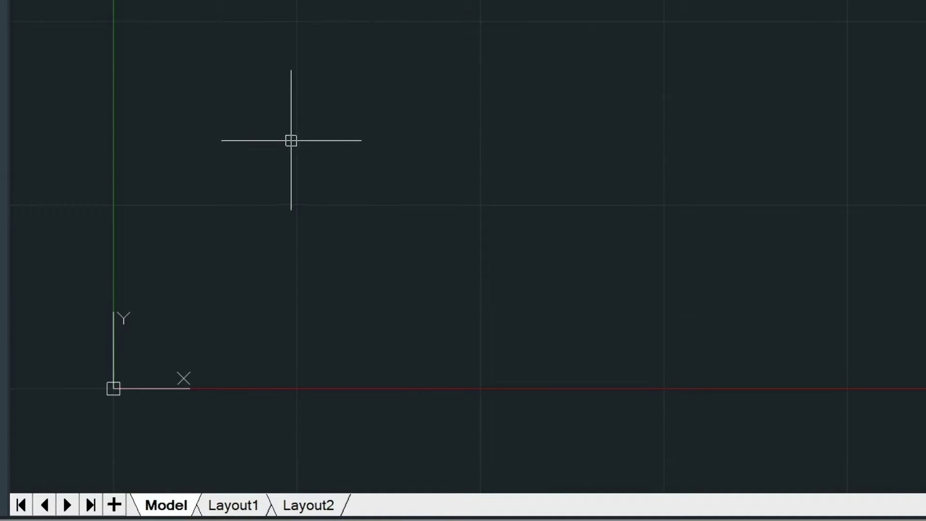
pyautogui.write('rec')
pyautogui.press('Return')
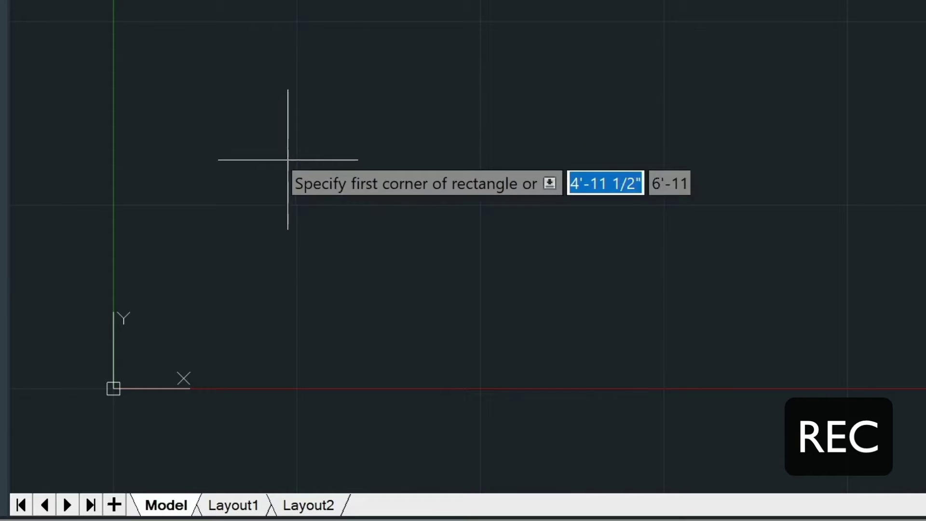
pyautogui.click(241, 279)
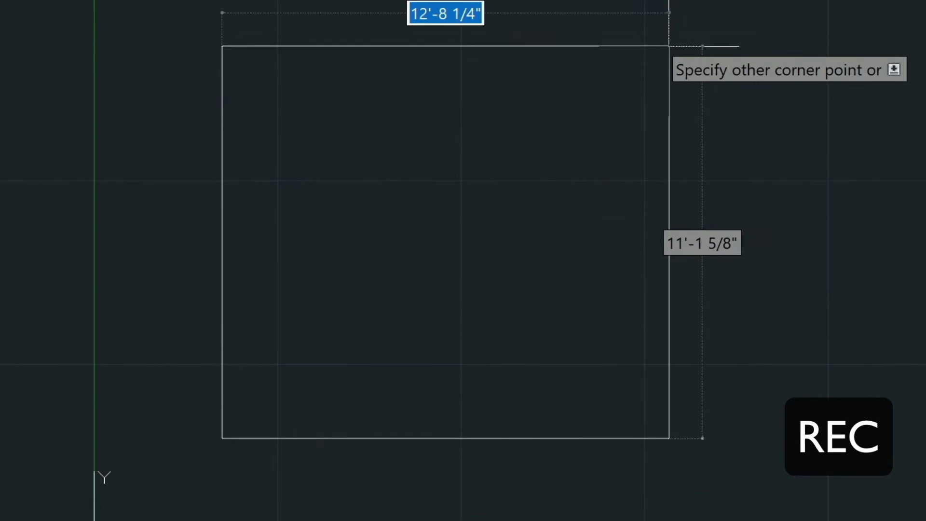
pyautogui.write("2'")
pyautogui.press('Tab')
pyautogui.write("2'")
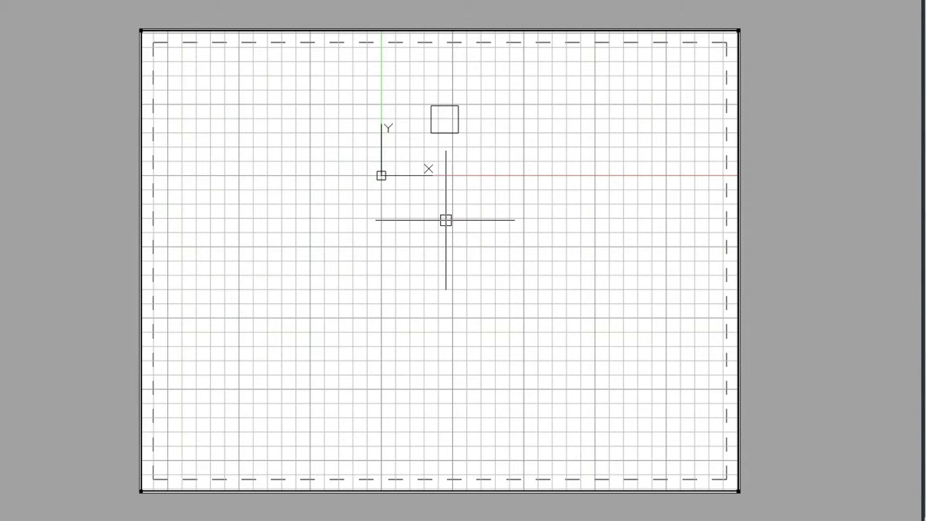
# Return to paper space in Layout1 and inspect the properties of the sheet's viewport.
pyautogui.doubleClick(139, 52)
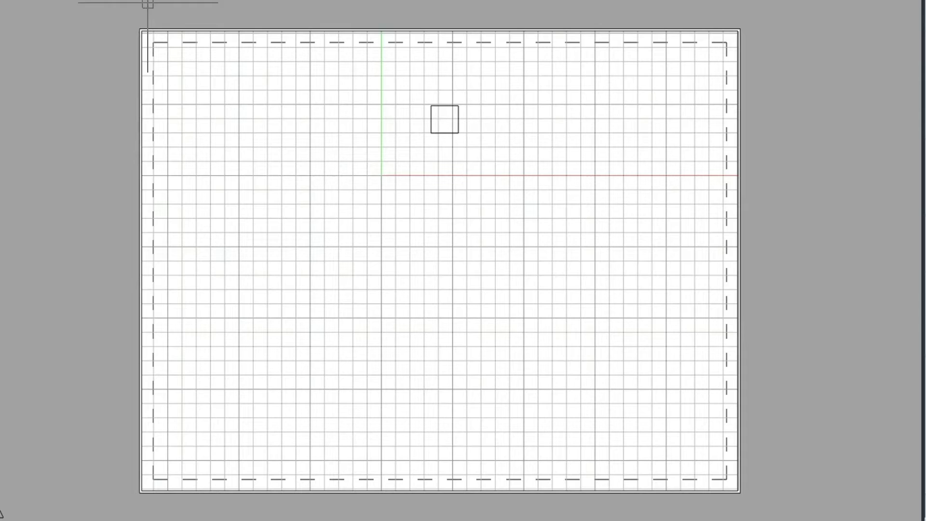
pyautogui.click(140, 220)
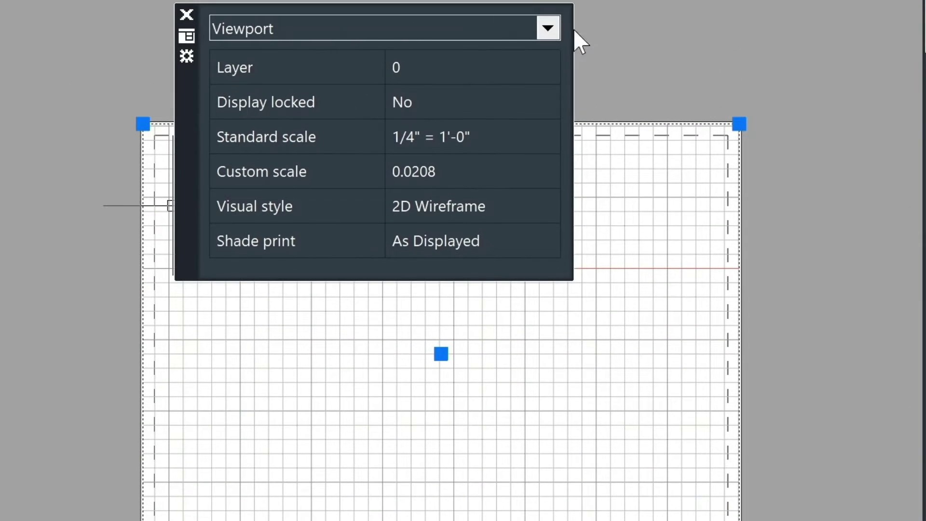
pyautogui.press('Escape')
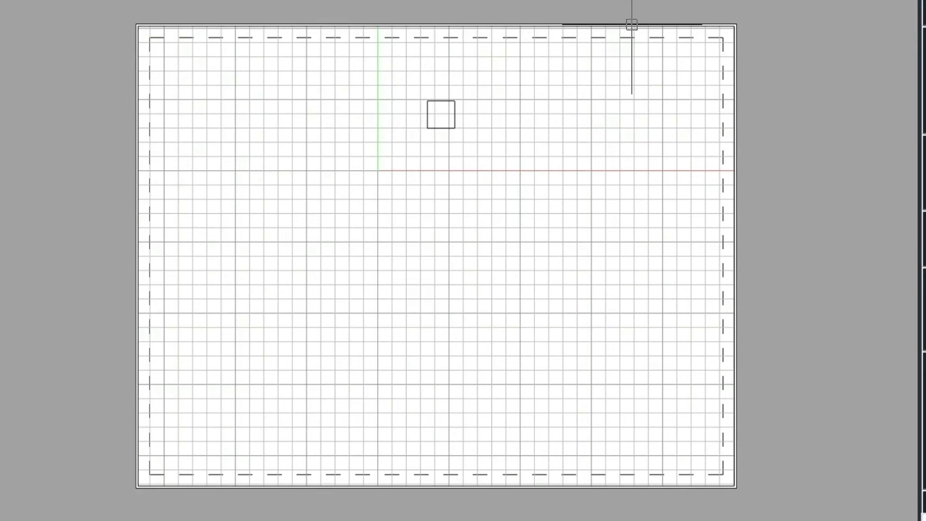
# Shrink the viewport to roughly the lower-left quarter of the sheet by stretching its upper-right corner inward.
pyautogui.click(632, 24)
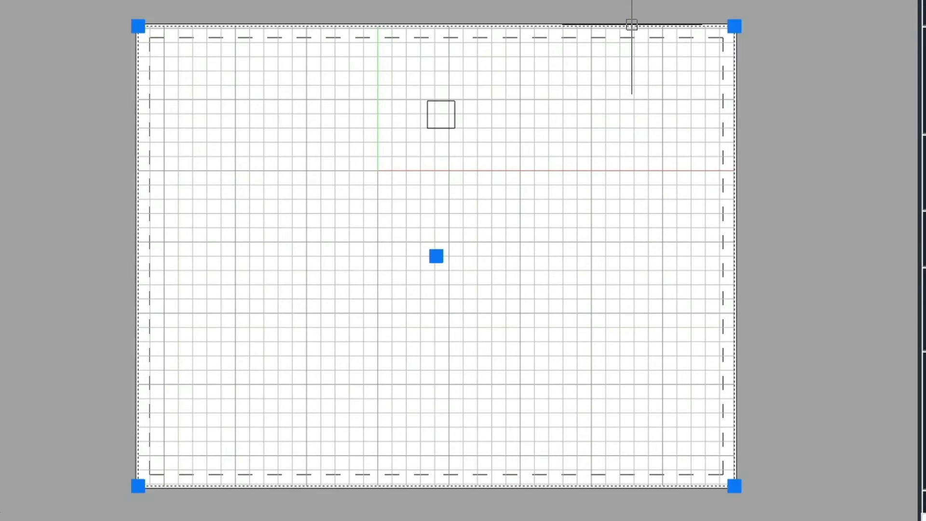
pyautogui.click(734, 25)
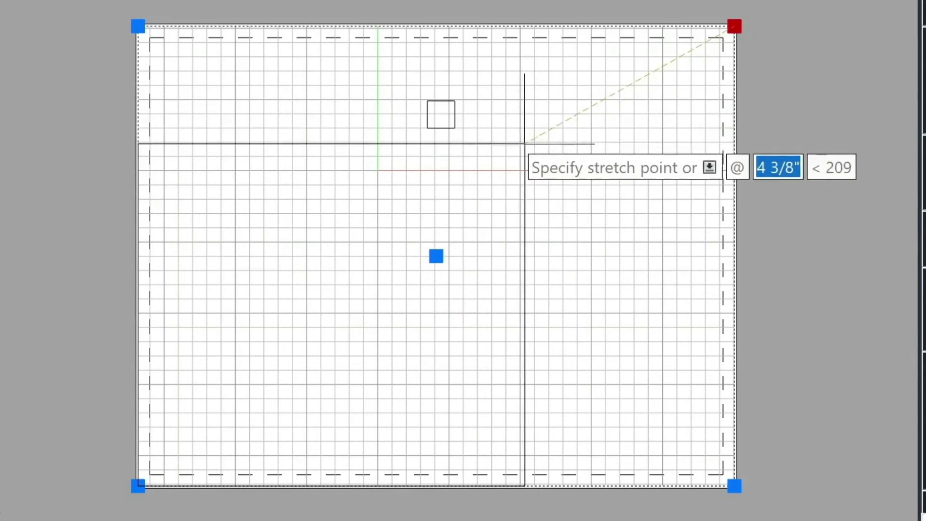
pyautogui.click(369, 248)
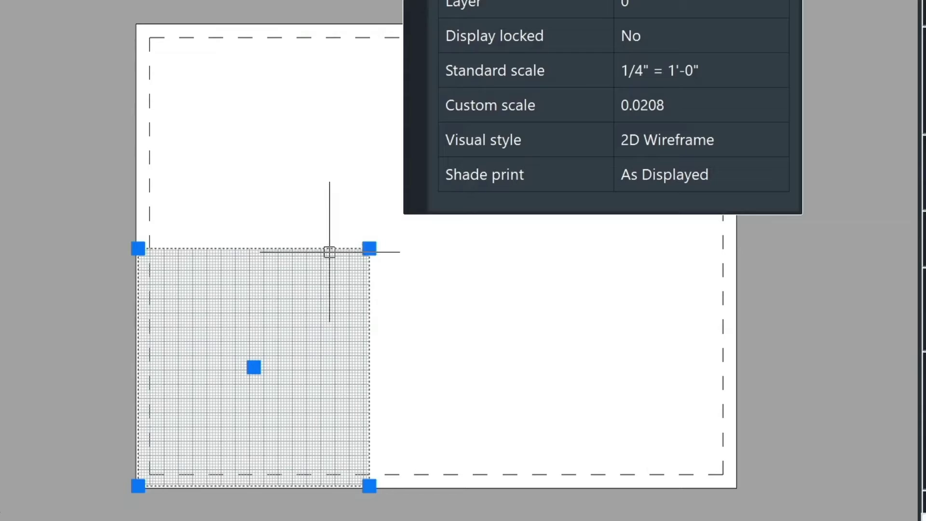
pyautogui.press('Escape')
# Move the resized viewport up and to the right so it sits fully inside the sheet's printable margins.
pyautogui.click(287, 250)
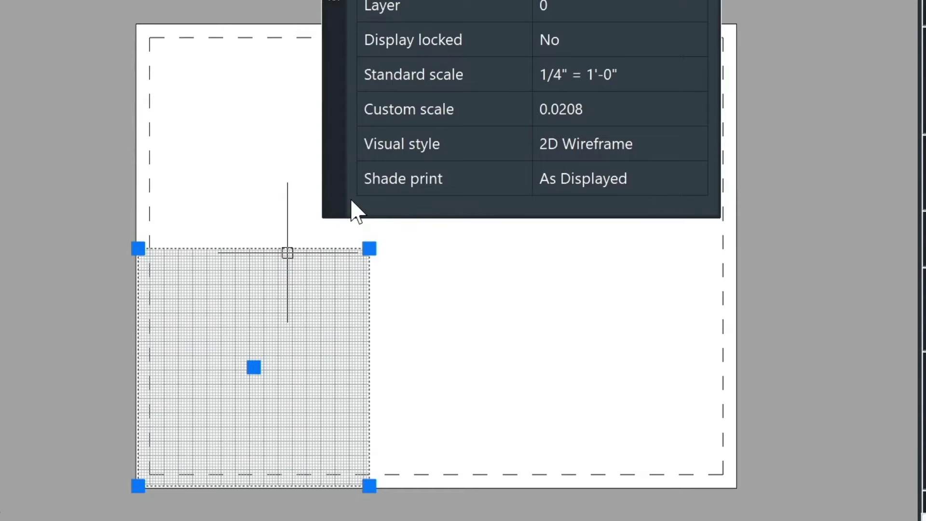
pyautogui.write('m')
pyautogui.press('Return')
pyautogui.click(276, 372)
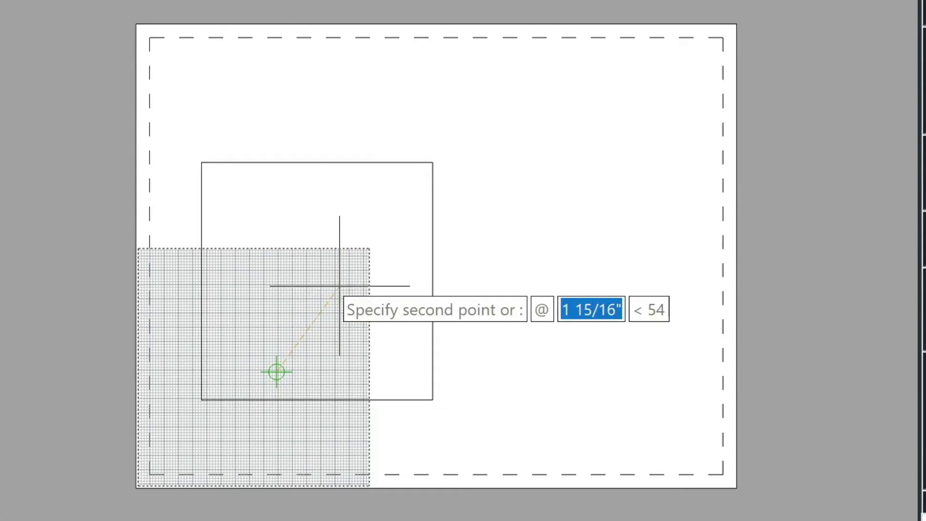
pyautogui.click(333, 261)
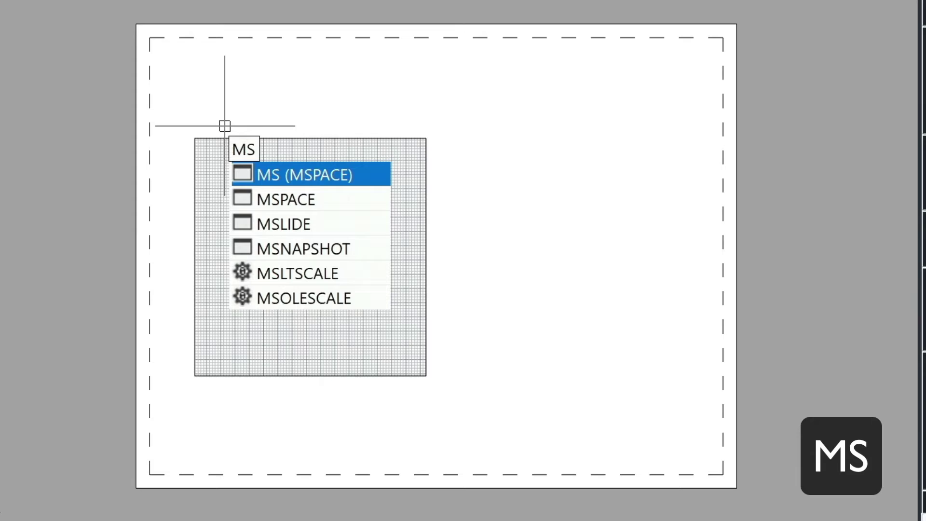
# Activate model space inside the Layout1 viewport with the MSPACE command.
pyautogui.press('BackSpace')
pyautogui.press('BackSpace')
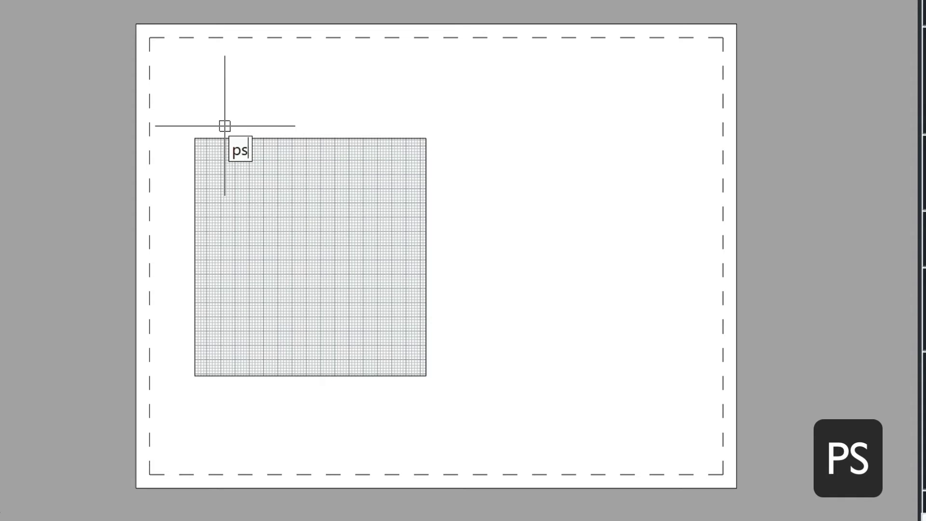
pyautogui.press('BackSpace')
pyautogui.press('BackSpace')
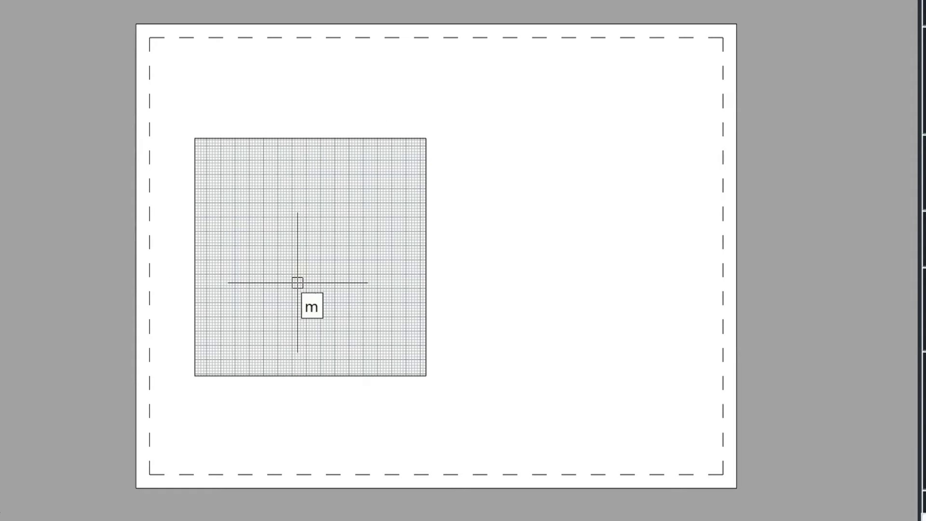
pyautogui.write('ms')
pyautogui.press('Return')
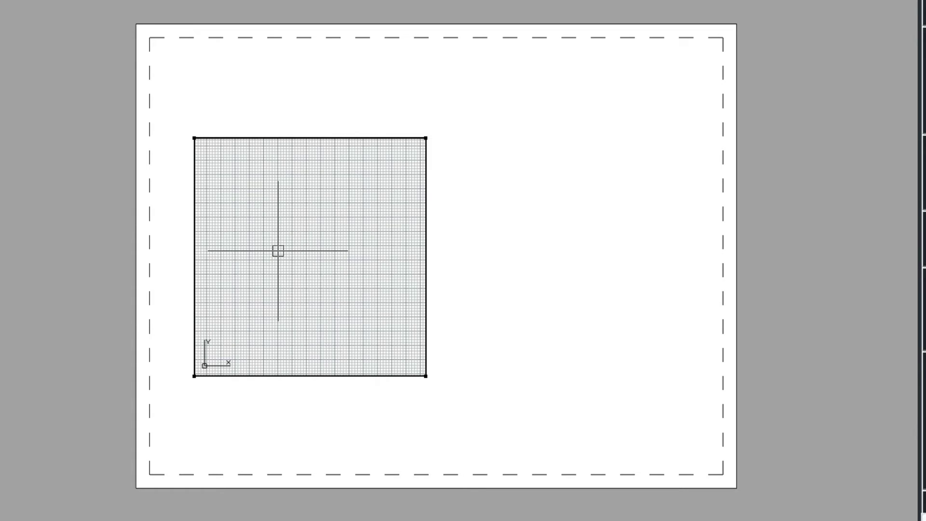
# Examine the model content at different magnifications inside the active viewport.
pyautogui.scroll(5, 278, 251)
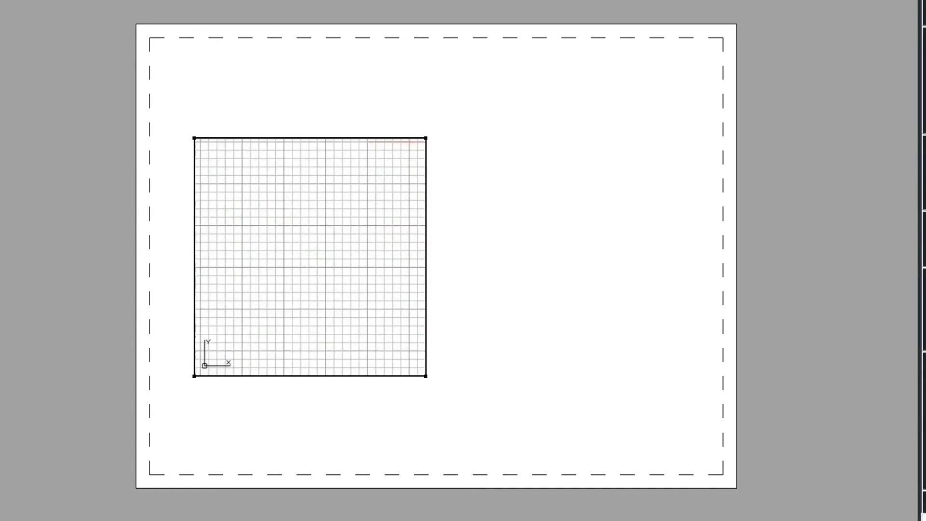
pyautogui.scroll(-3, 325, 196)
pyautogui.scroll(3, 299, 219)
pyautogui.scroll(-3, 313, 203)
pyautogui.scroll(3, 351, 163)
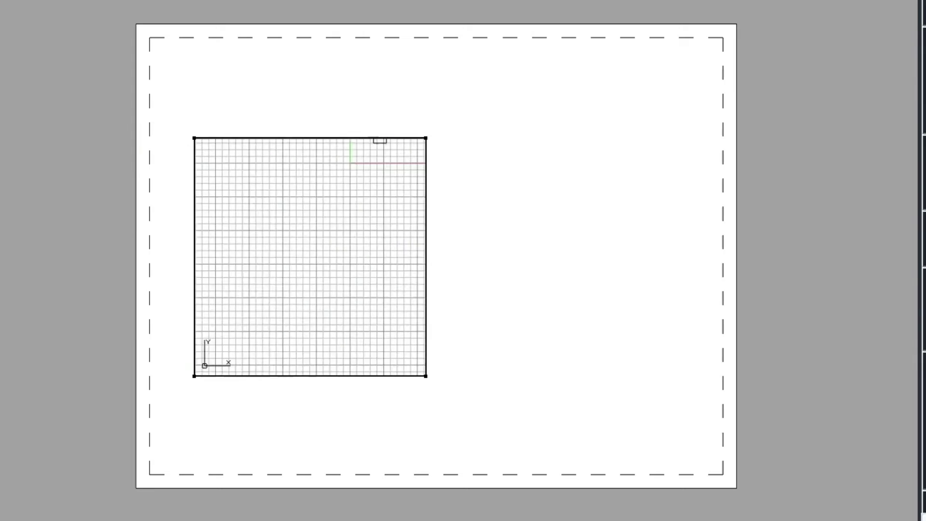
pyautogui.scroll(-3, 310, 208)
pyautogui.scroll(3, 310, 208)
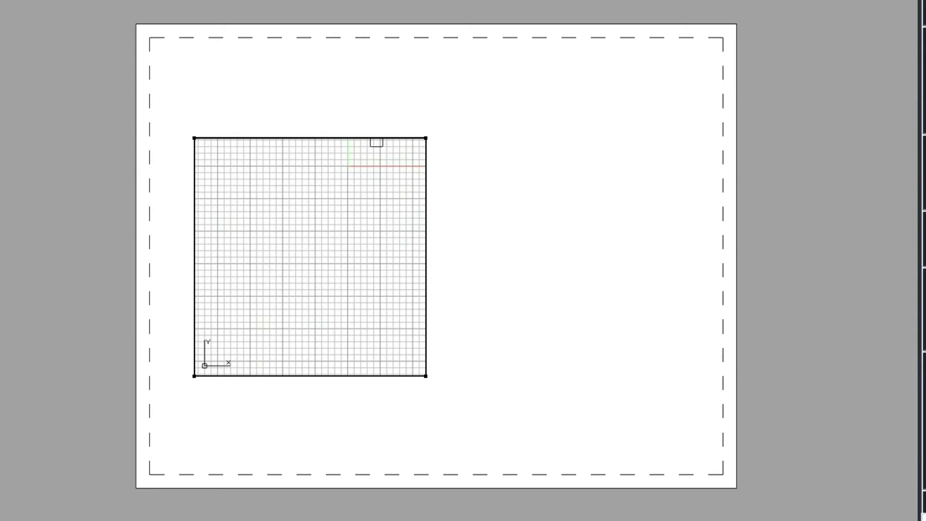
pyautogui.scroll(-3, 281, 299)
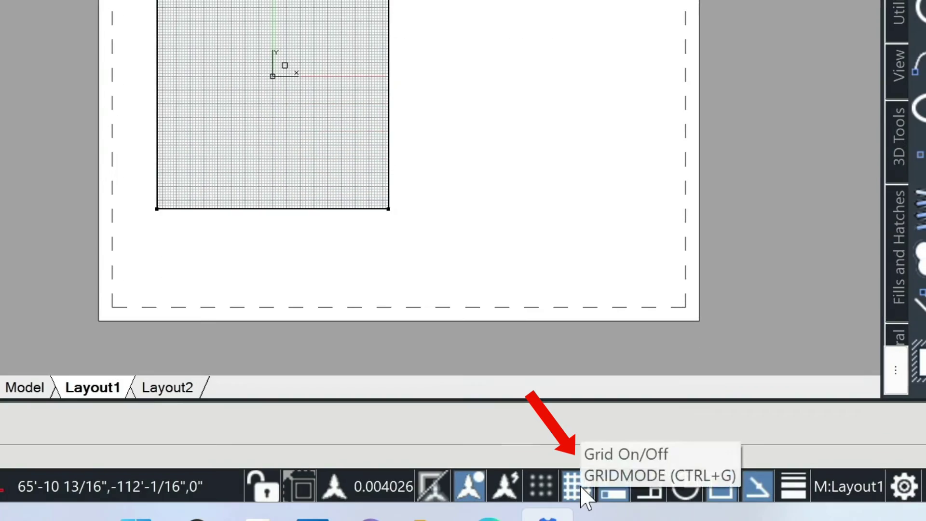
# Turn off the grid in the viewport and set its annotation scale to 1/4" = 1'-0".
pyautogui.click(579, 488)
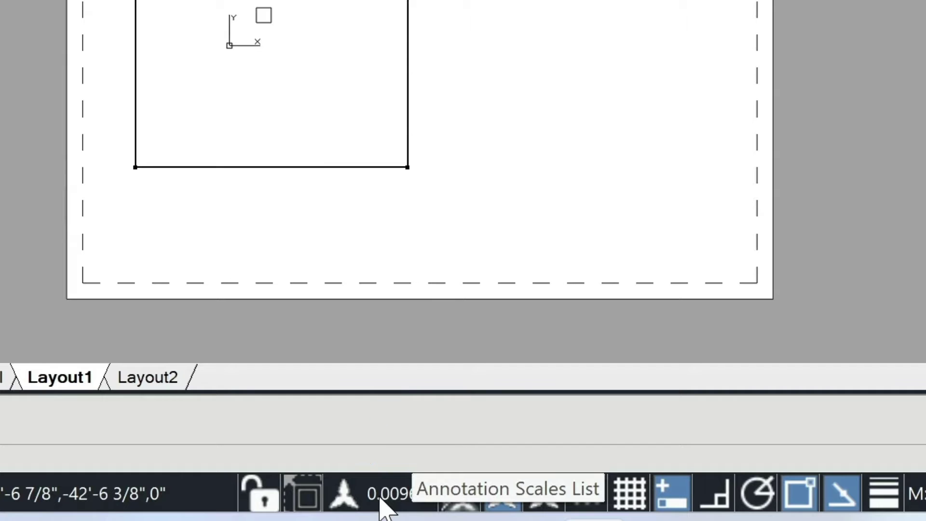
pyautogui.click(381, 496)
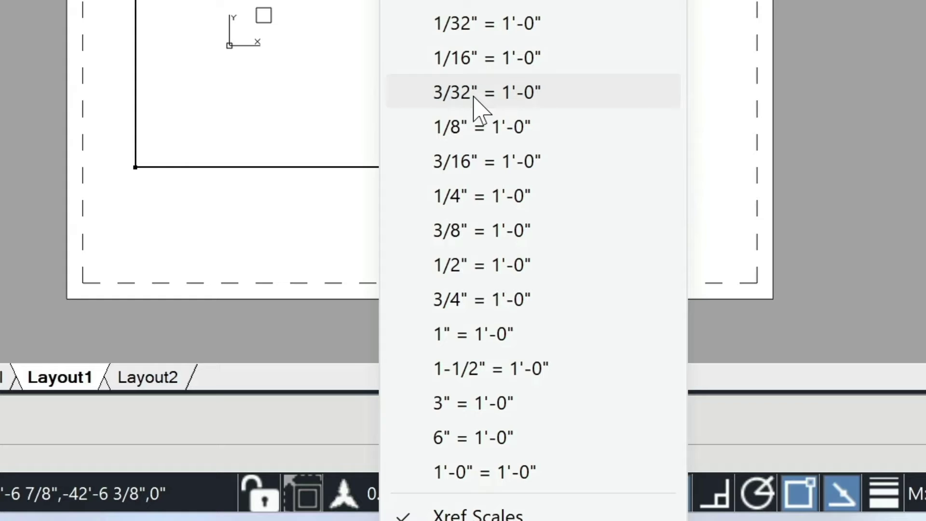
pyautogui.click(479, 196)
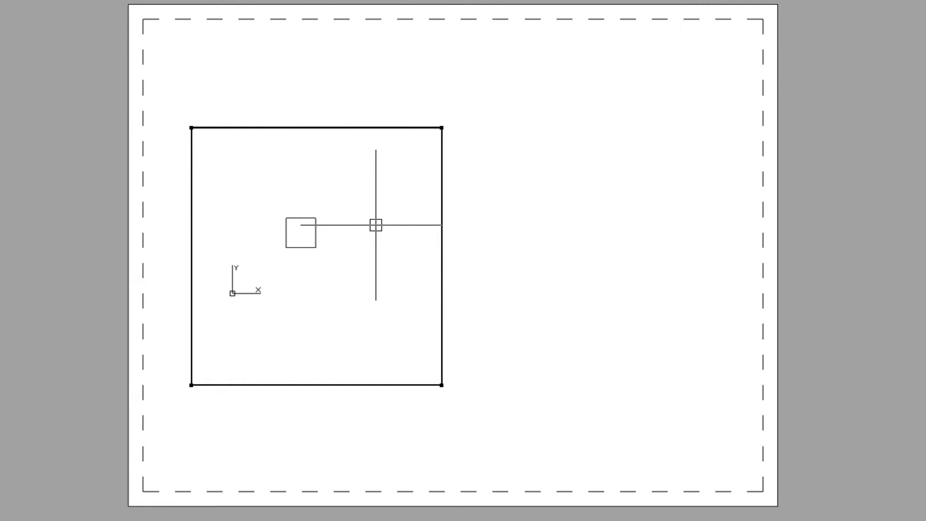
# Return to paper space and assign the viewport to the Defpoints layer.
pyautogui.write('p')
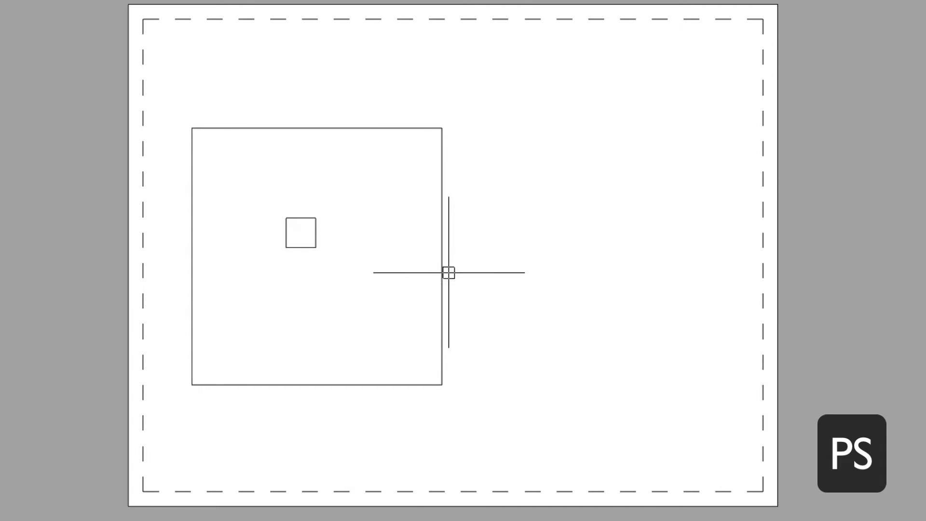
pyautogui.click(440, 277)
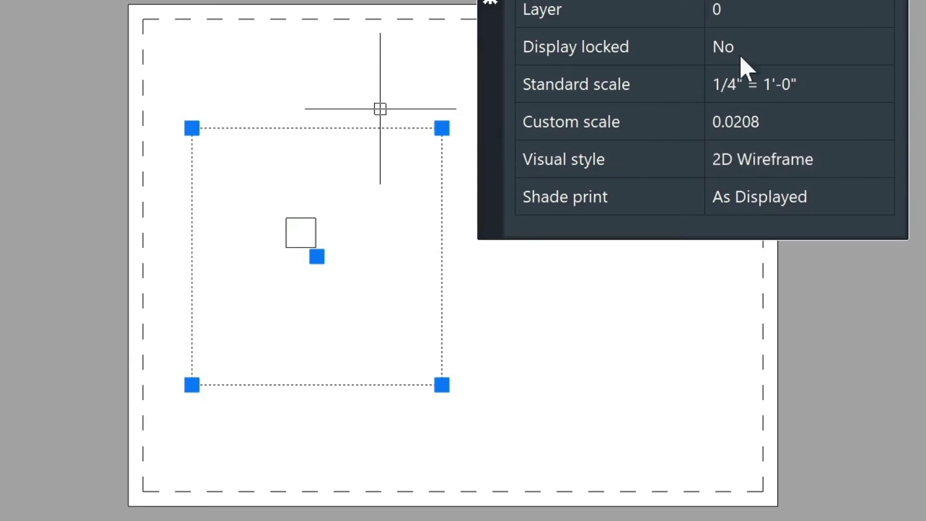
pyautogui.click(874, 9)
pyautogui.click(880, 19)
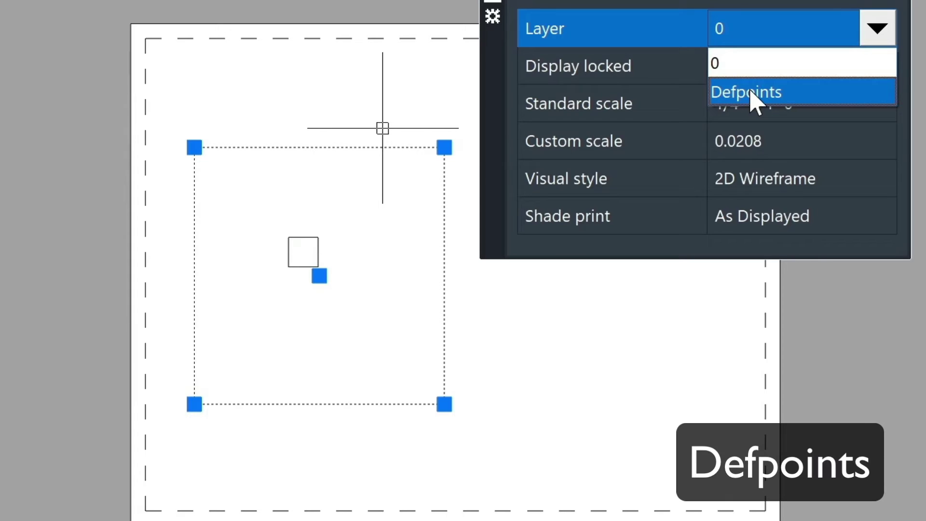
pyautogui.click(750, 96)
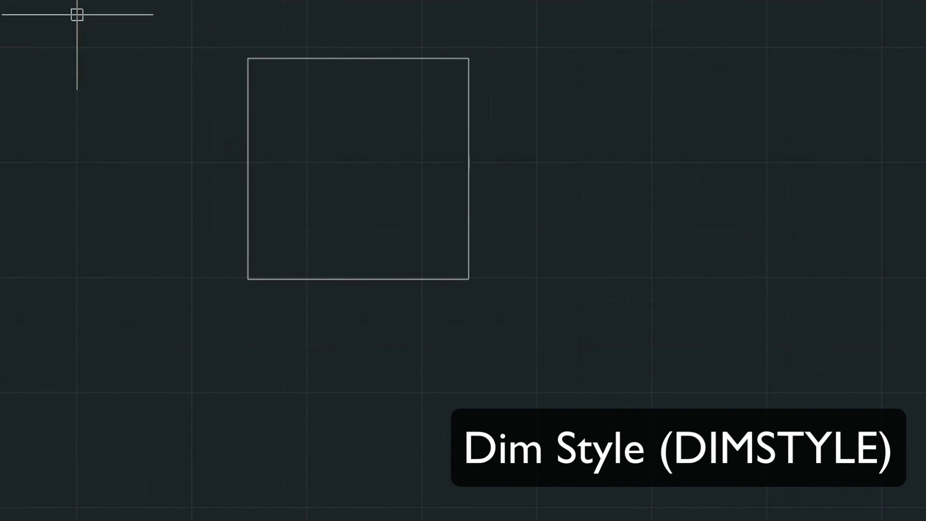
# Start a new annotative dimension style named Anno, based on Standard and used for all dimensions.
pyautogui.write('dims')
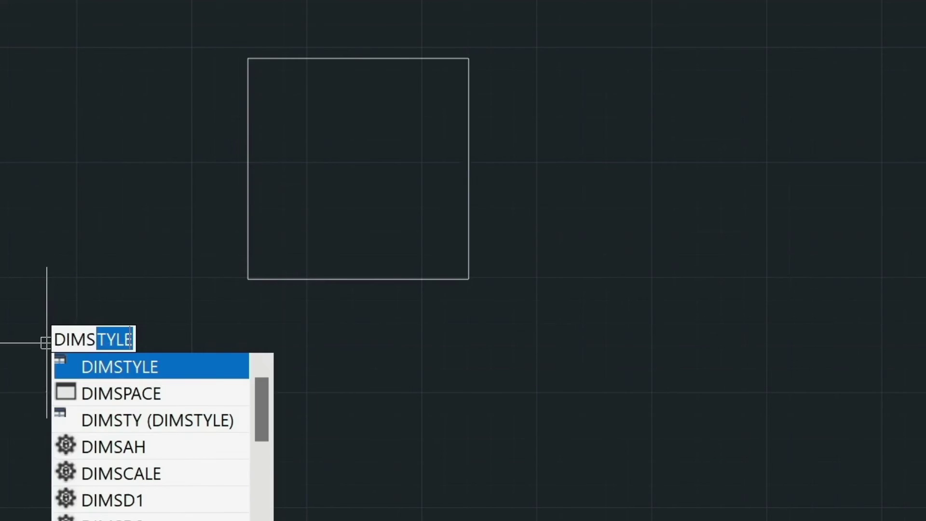
pyautogui.press('Return')
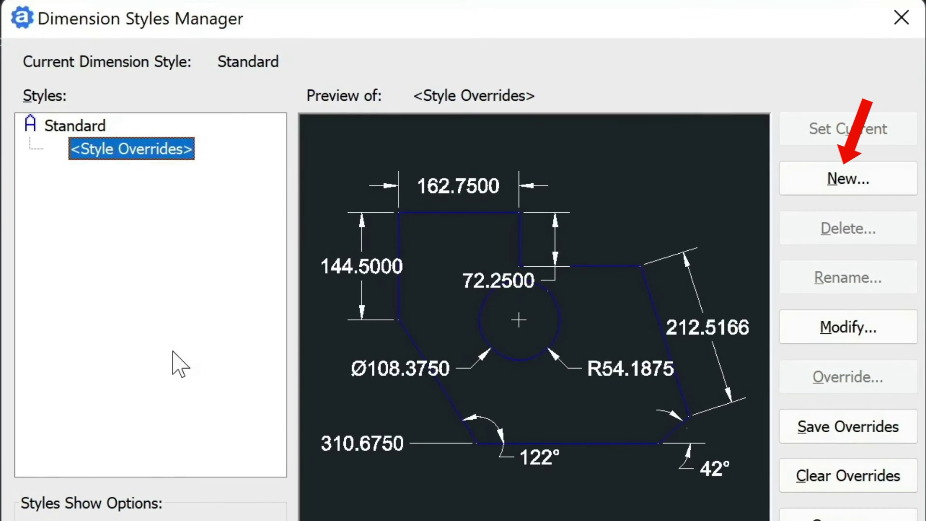
pyautogui.click(66, 126)
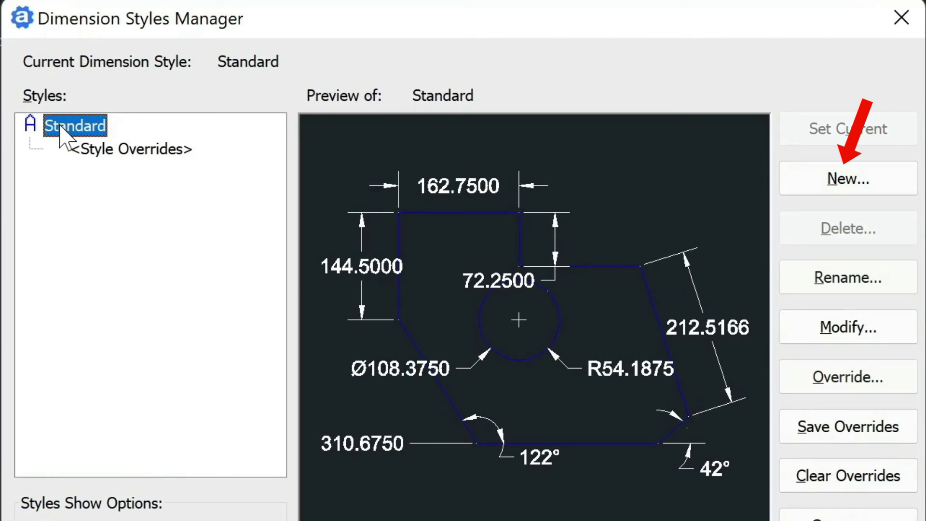
pyautogui.click(801, 179)
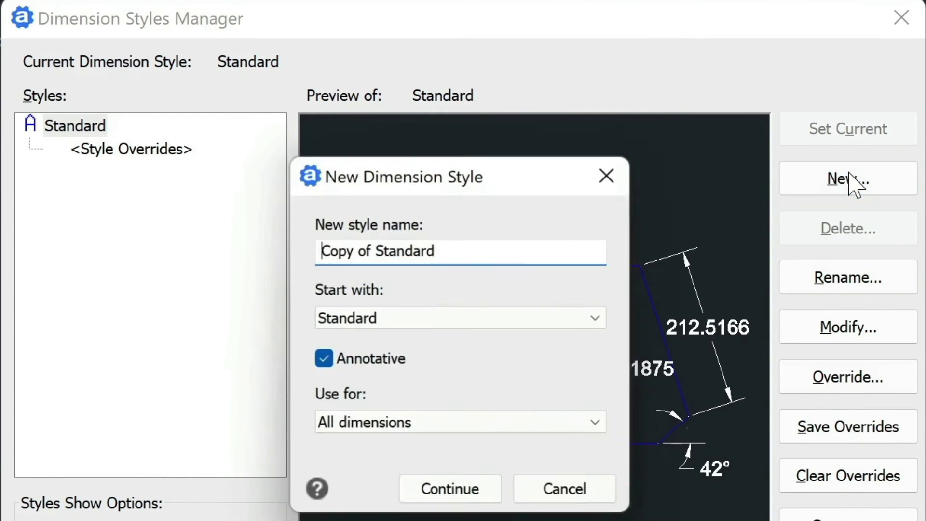
pyautogui.moveTo(476, 244); pyautogui.dragTo(288, 244)
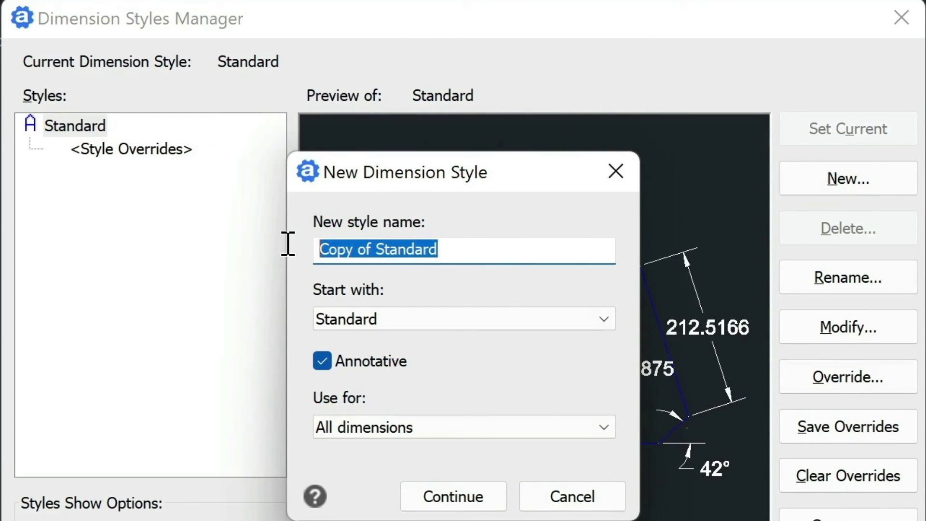
pyautogui.write('Anno')
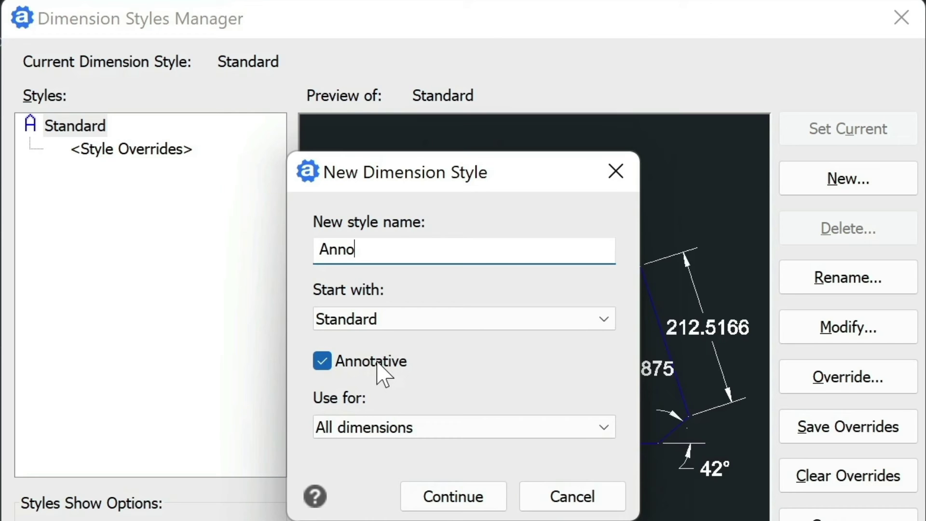
pyautogui.click(452, 493)
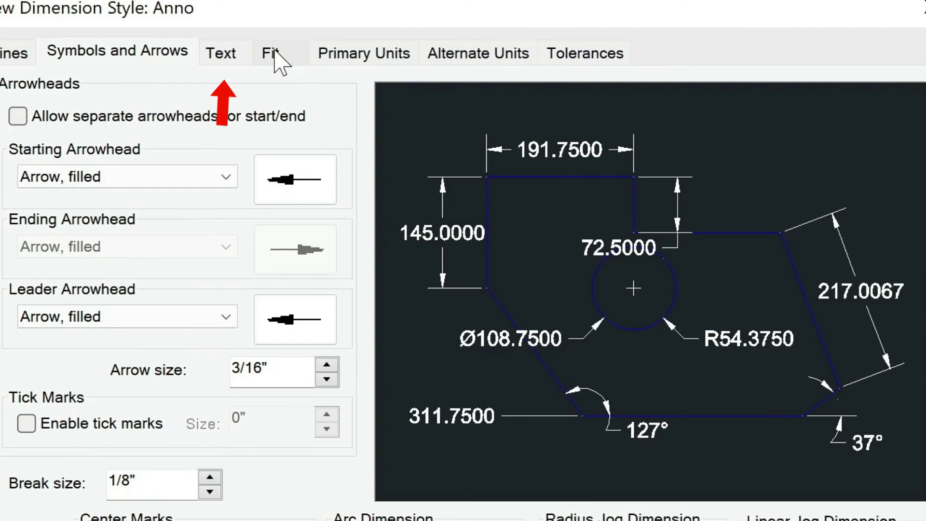
# Complete the Anno dimension style's settings and set it as the current style, discarding the Standard style overrides.
pyautogui.click(230, 51)
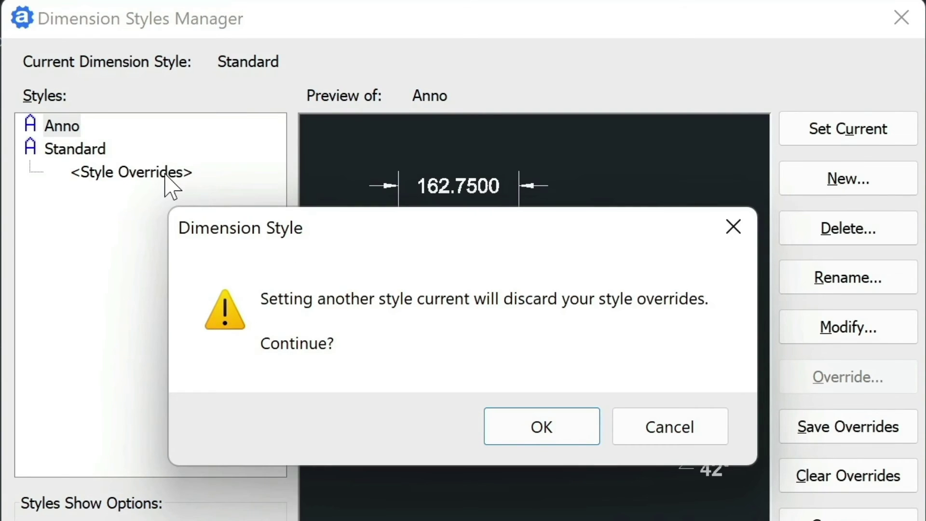
pyautogui.click(558, 439)
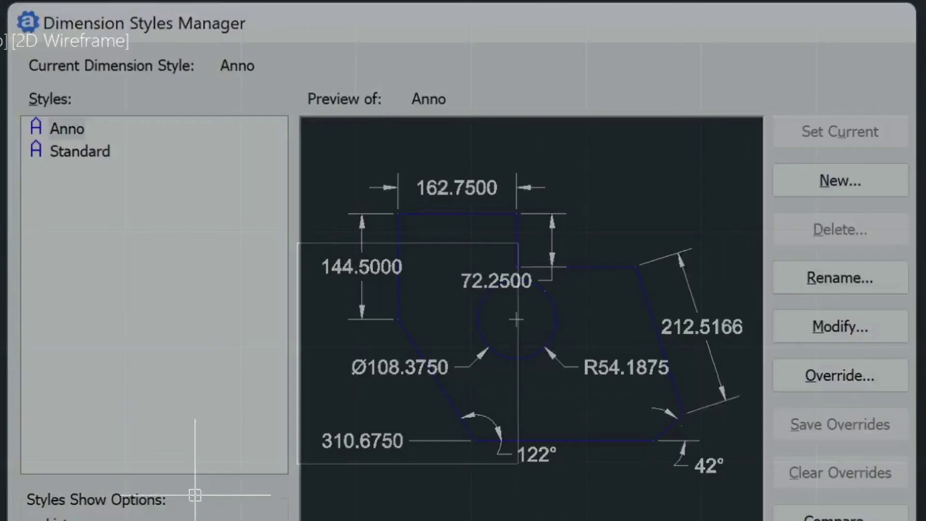
# Add a vertical linear dimension to the square's right edge, placing the dimension line well clear of the square.
pyautogui.write('d')
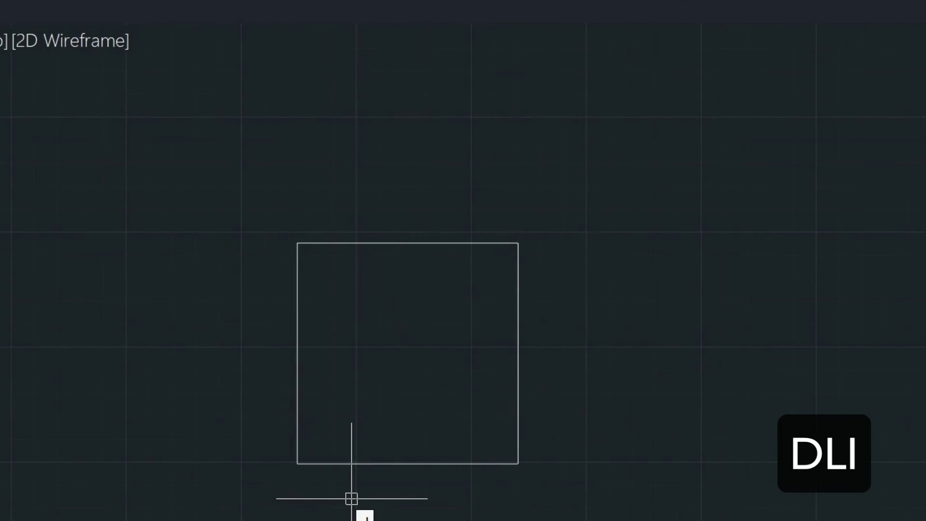
pyautogui.write('li')
pyautogui.press('Return')
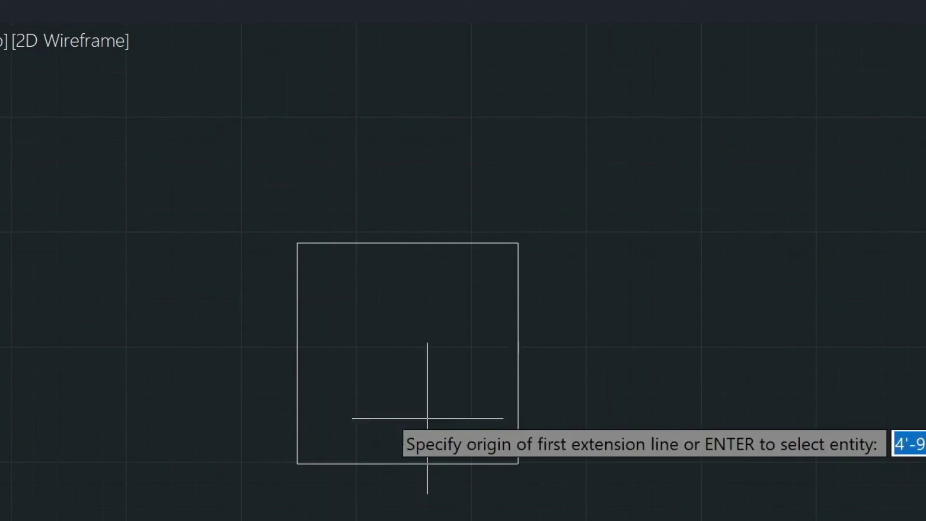
pyautogui.click(518, 243)
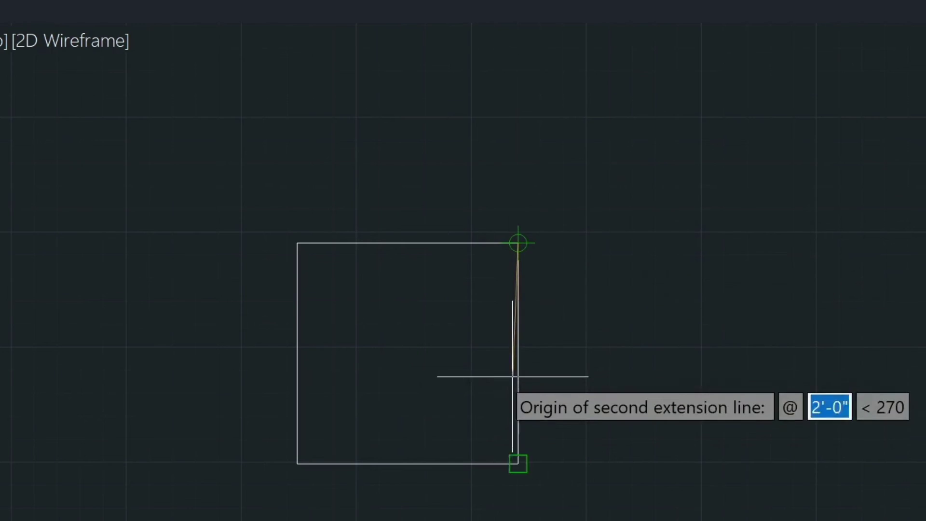
pyautogui.click(518, 464)
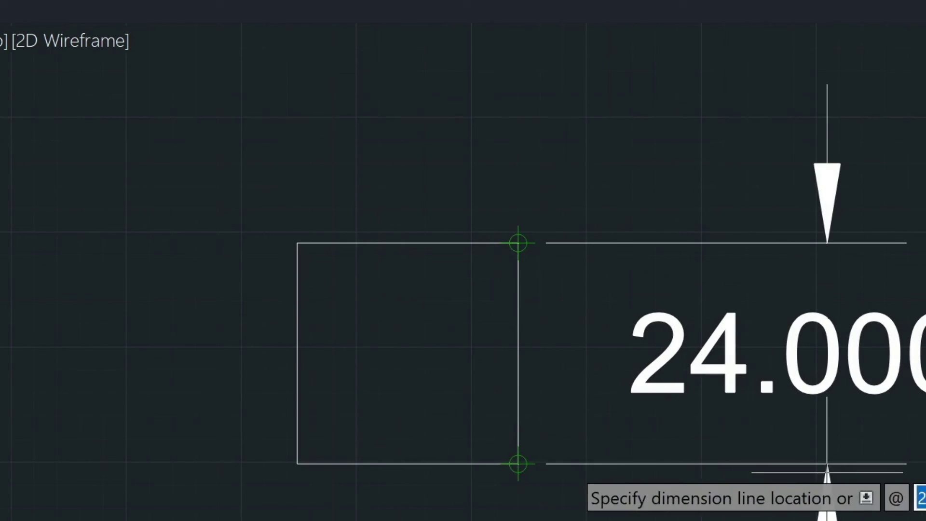
pyautogui.click(827, 497)
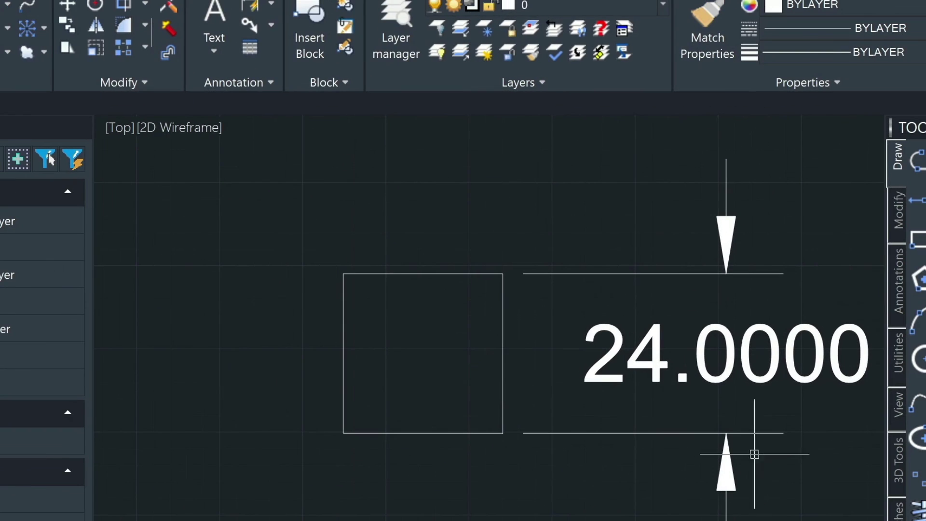
pyautogui.hotkey('ctrl', 'pagedown')
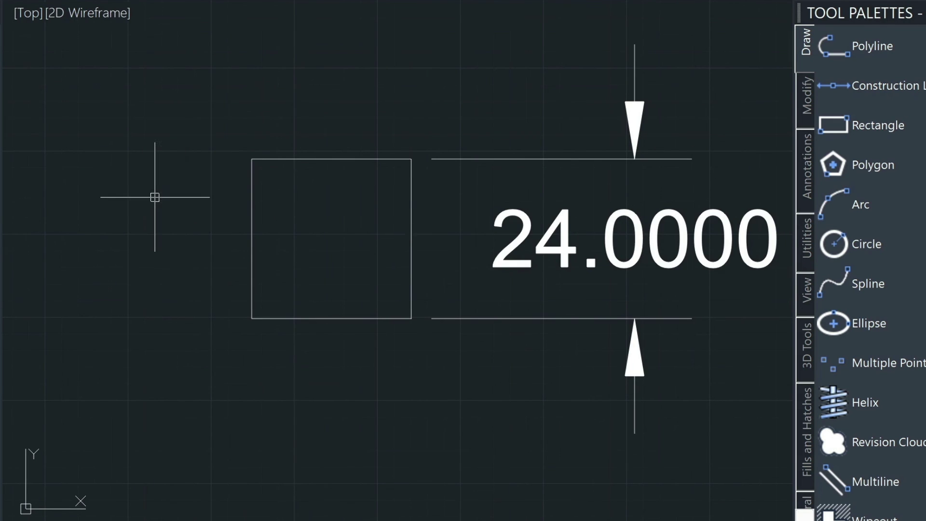
# Set up a current annotative text style named Anno with the Arial Regular font and paper text height 0.
pyautogui.write('s')
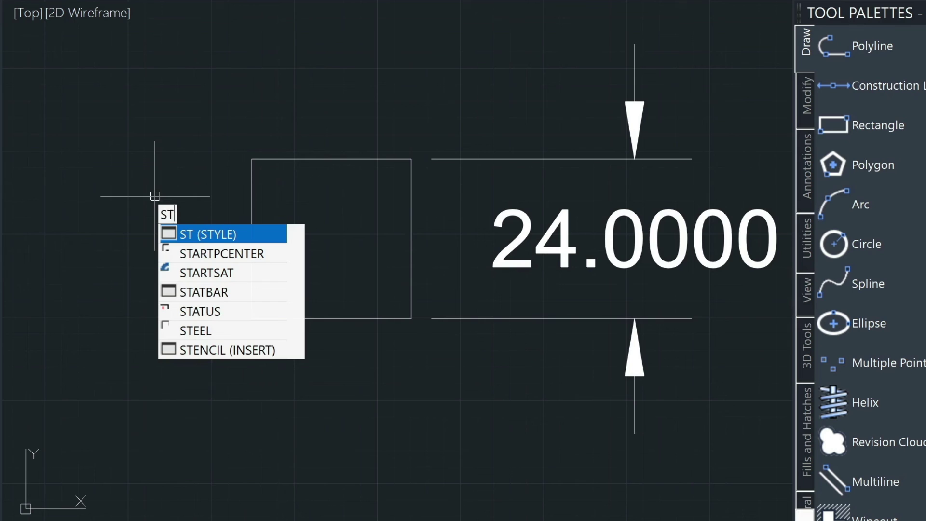
pyautogui.press('Return')
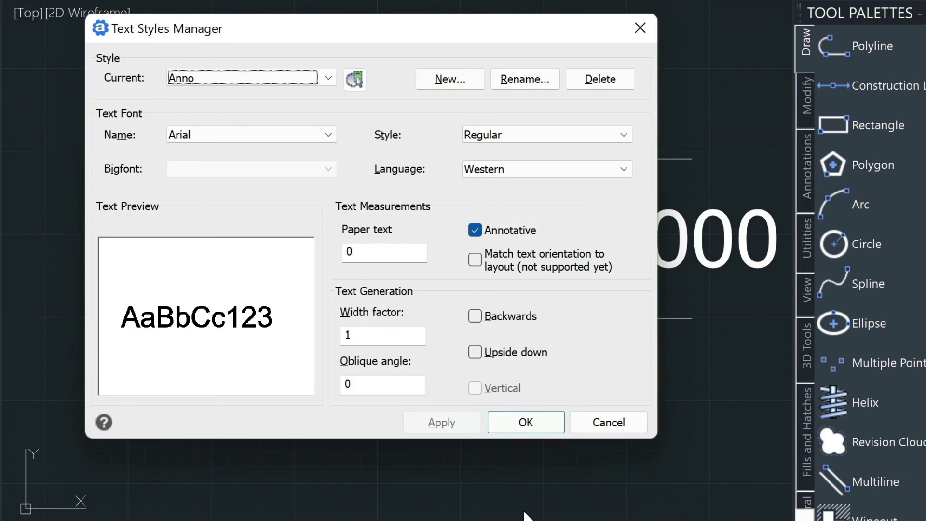
pyautogui.click(526, 424)
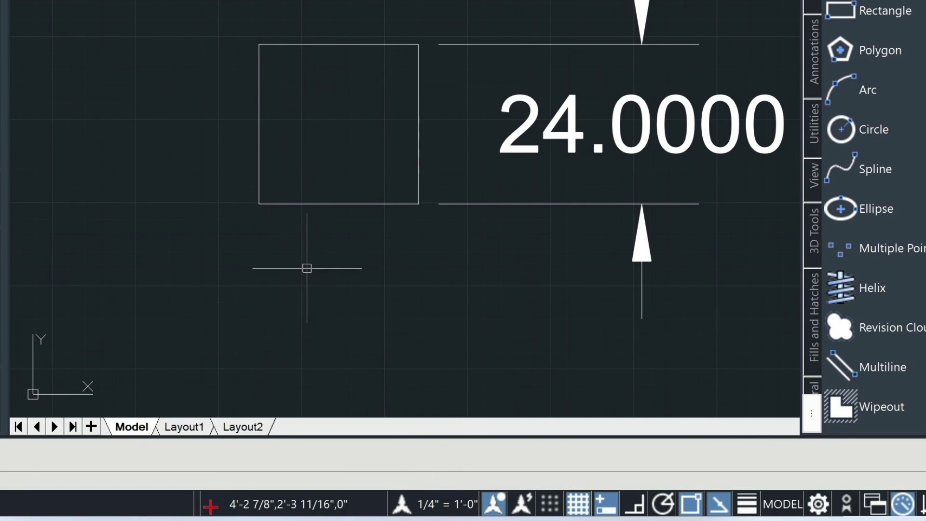
# Place a multiline text reading "Note:" just above the square in model space.
pyautogui.write('t')
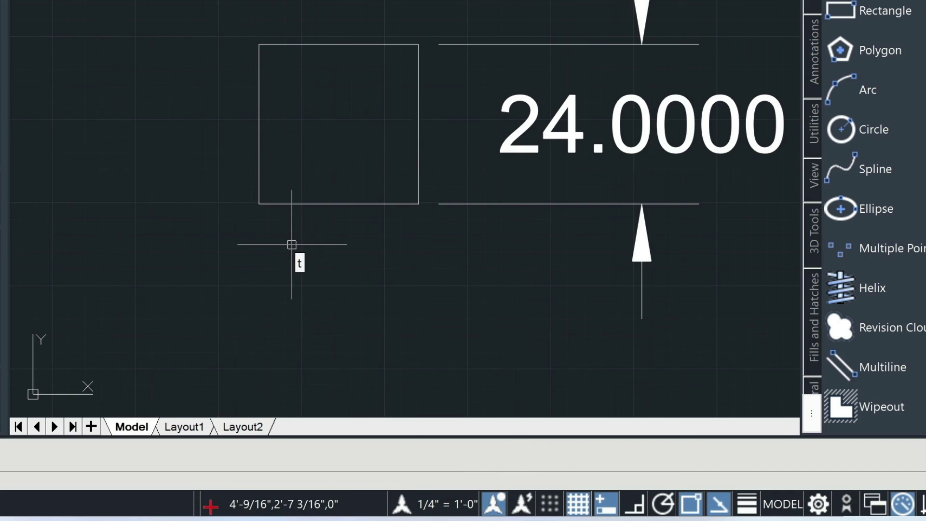
pyautogui.press('Return')
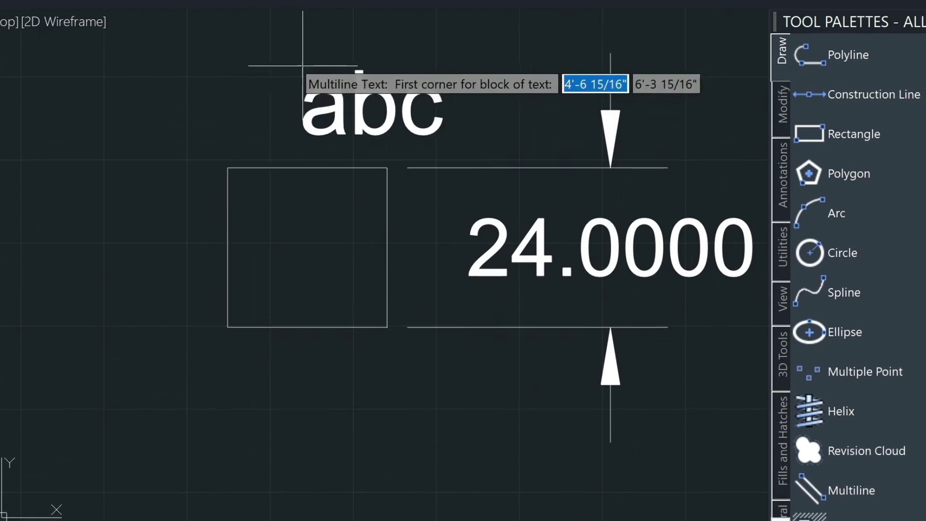
pyautogui.click(303, 65)
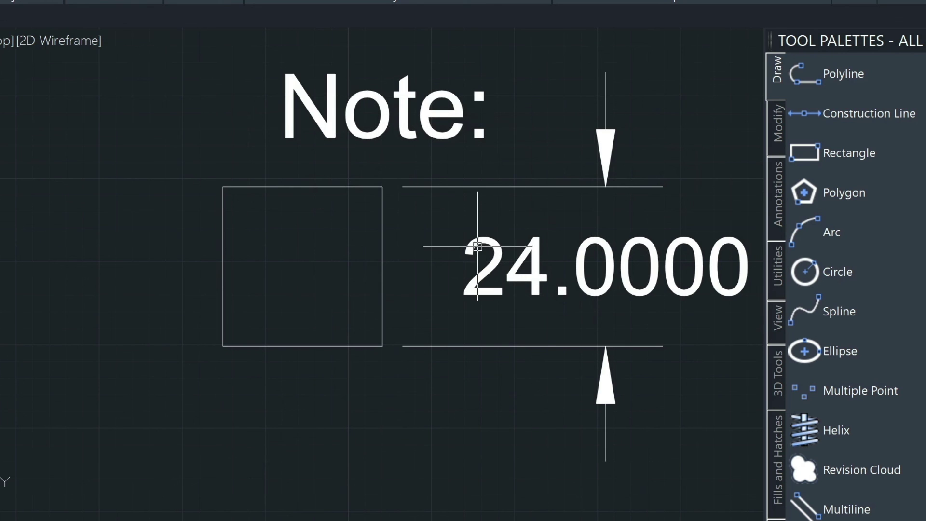
# Move the "Note:" text up and to the left so it sits clear of the square and its dimension.
pyautogui.scroll(-3, 421, 236)
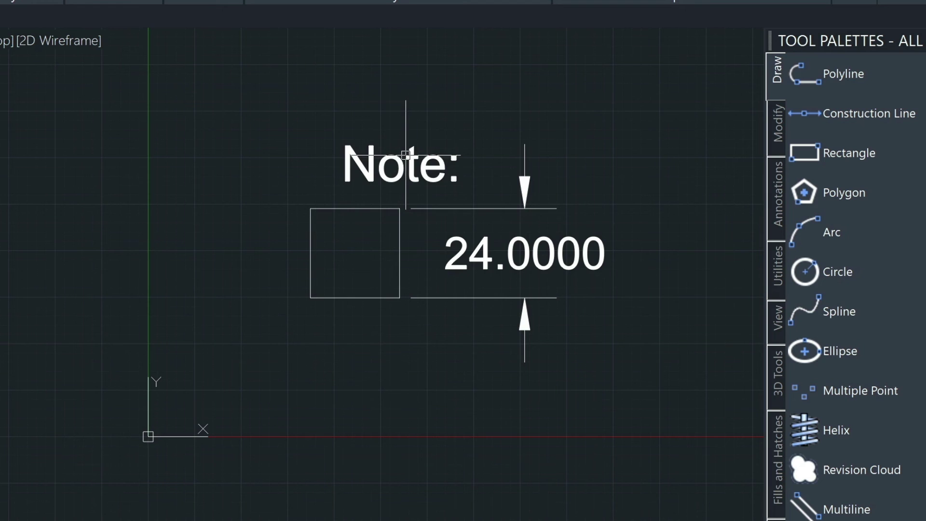
pyautogui.click(406, 155)
pyautogui.write('m')
pyautogui.press('Return')
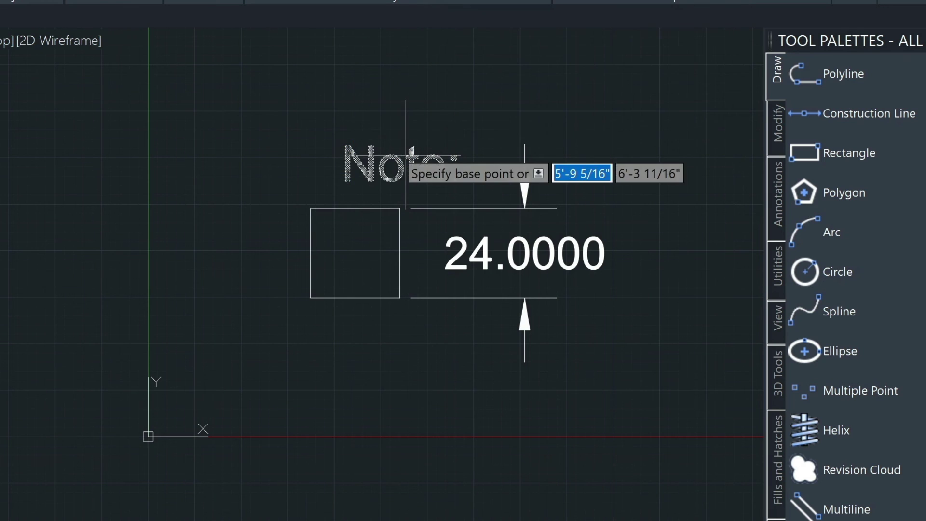
pyautogui.click(393, 168)
pyautogui.click(345, 126)
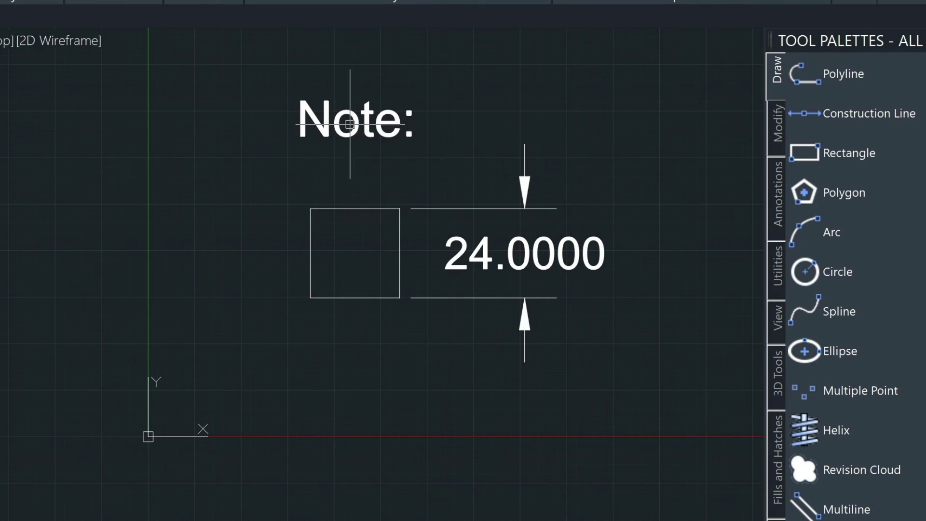
pyautogui.scroll(2, 351, 188)
pyautogui.scroll(1, 350, 192)
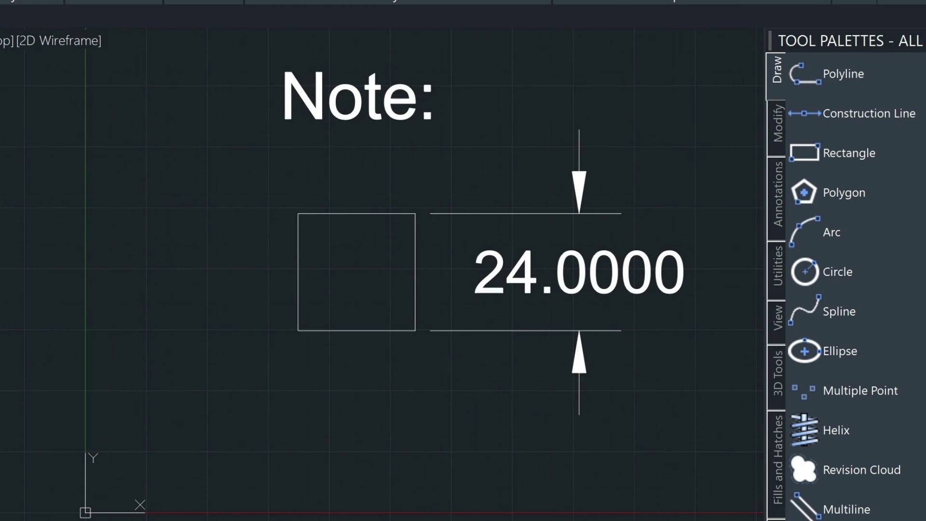